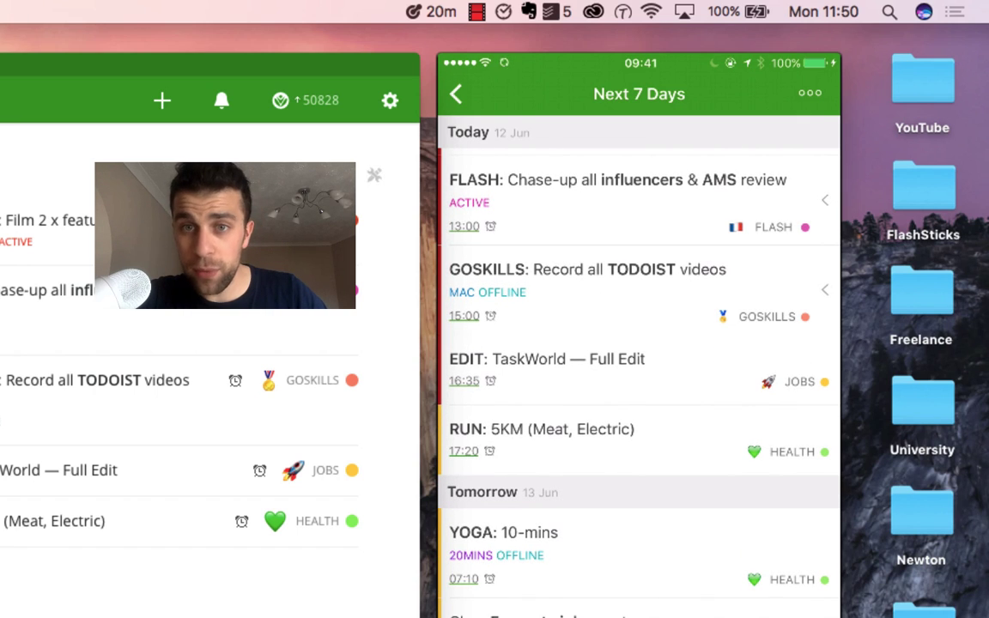
{"action": "scroll", "coordinate": [639, 360], "scroll_direction": "down", "scroll_amount": 5}
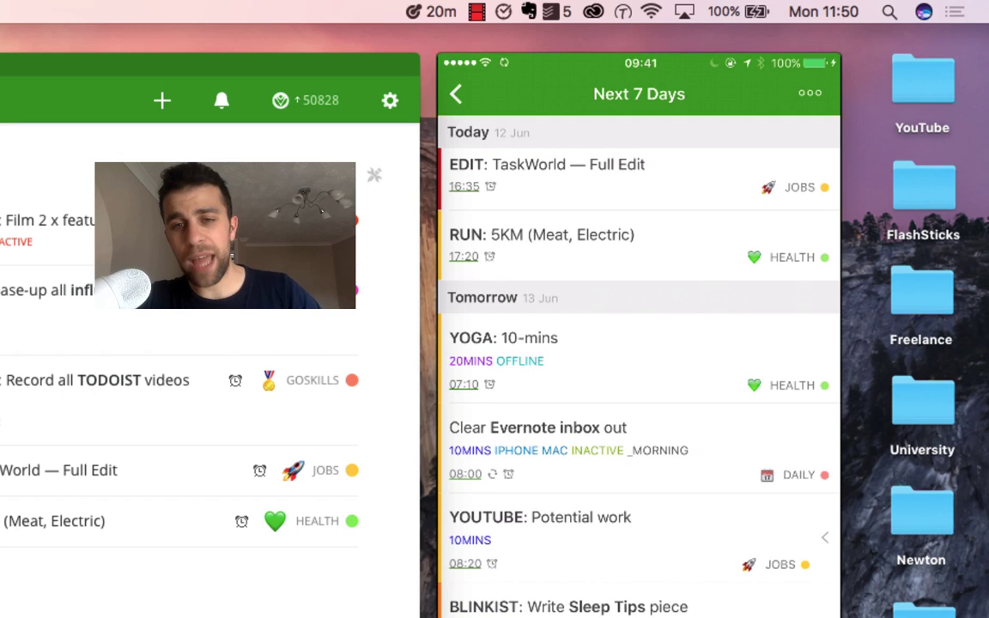
{"action": "scroll", "coordinate": [639, 360], "scroll_direction": "down", "scroll_amount": 3}
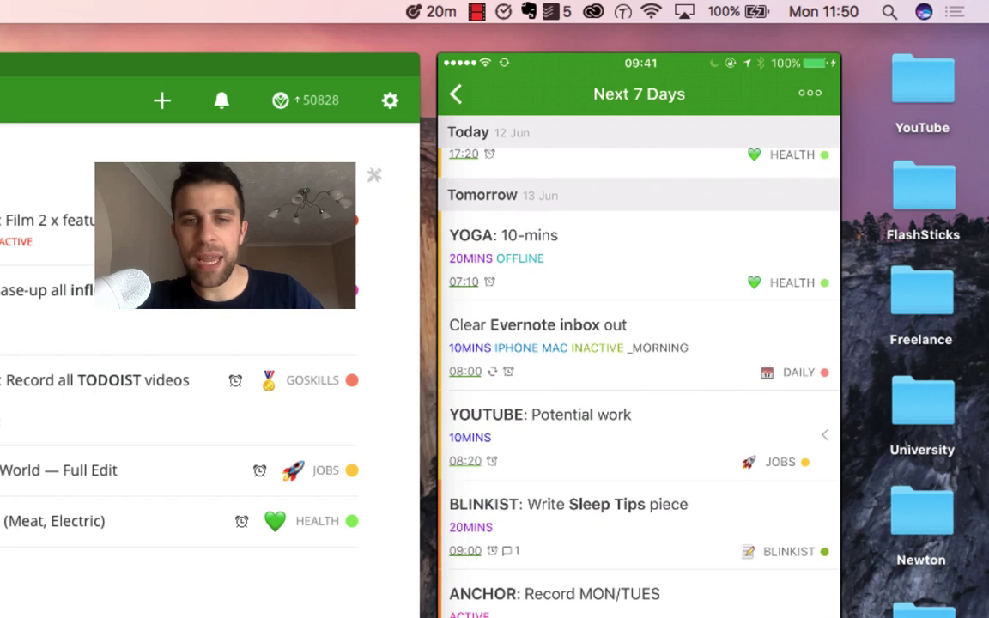
{"action": "scroll", "coordinate": [62, 490], "scroll_direction": "down", "scroll_amount": 5}
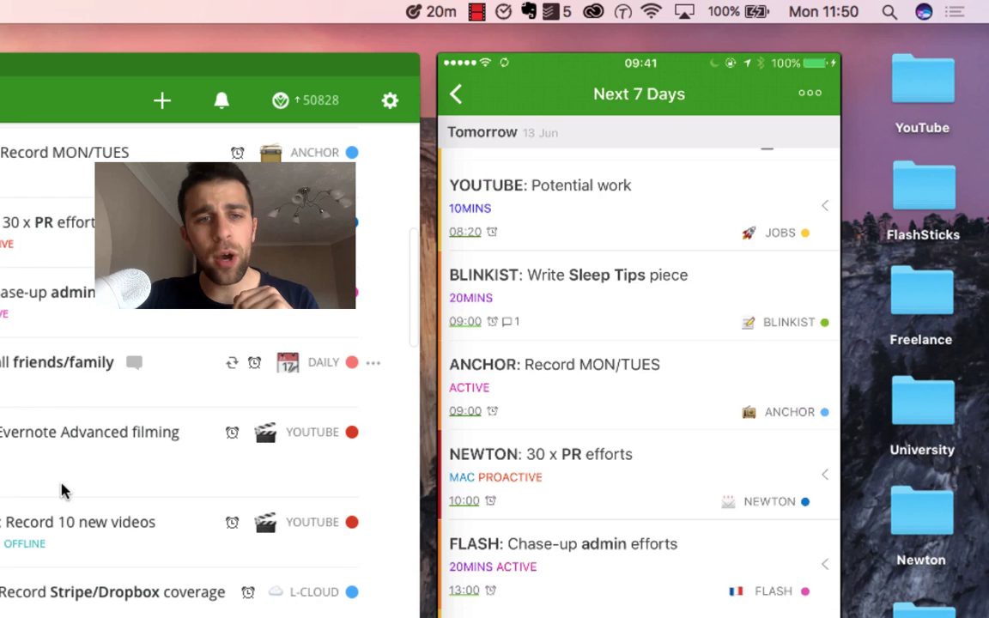
{"action": "scroll", "coordinate": [62, 487], "scroll_direction": "down", "scroll_amount": 4}
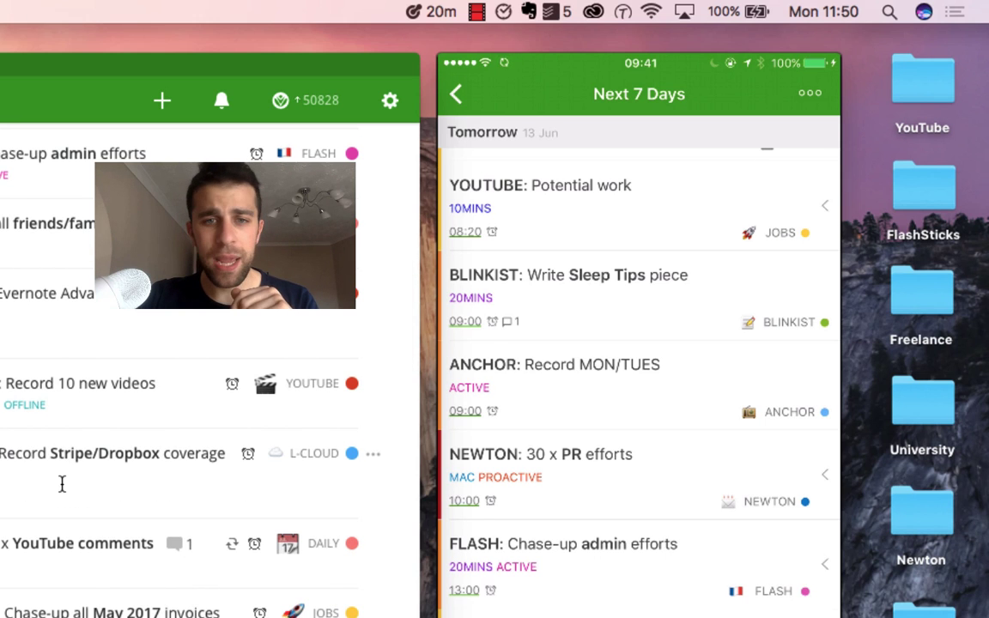
{"action": "scroll", "coordinate": [62, 484], "scroll_direction": "up", "scroll_amount": 10}
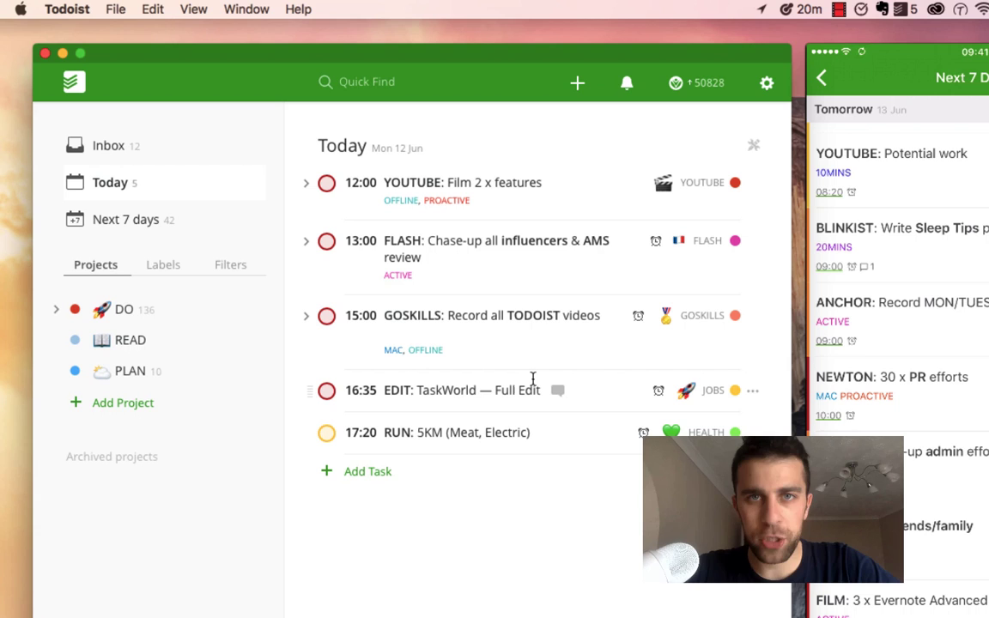
{"action": "left_click", "coordinate": [187, 225]}
{"action": "scroll", "coordinate": [501, 417], "scroll_direction": "down", "scroll_amount": 5}
{"action": "scroll", "coordinate": [501, 418], "scroll_direction": "down", "scroll_amount": 3}
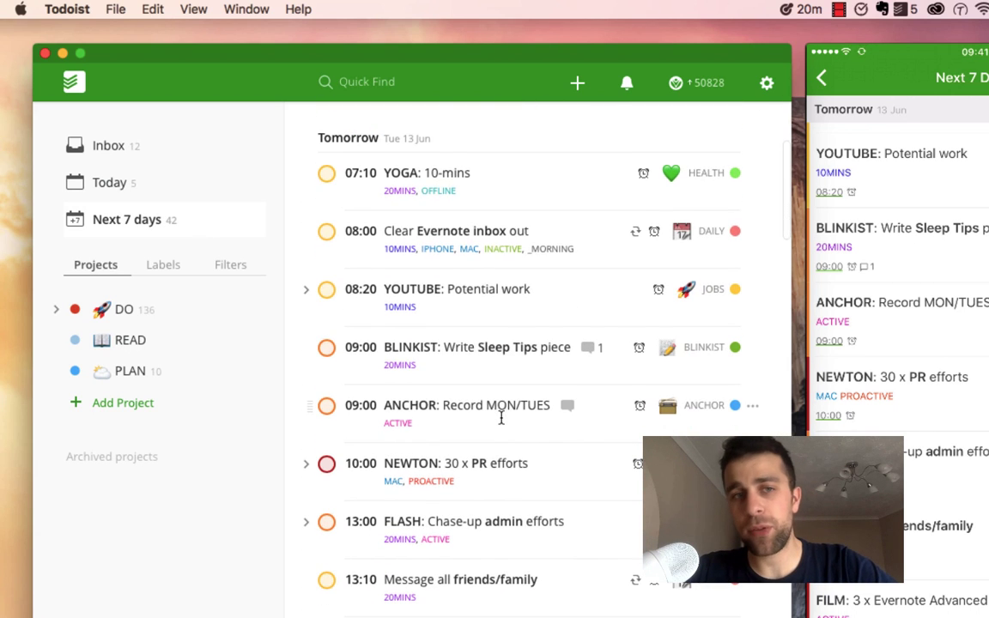
{"action": "scroll", "coordinate": [502, 417], "scroll_direction": "up", "scroll_amount": 1}
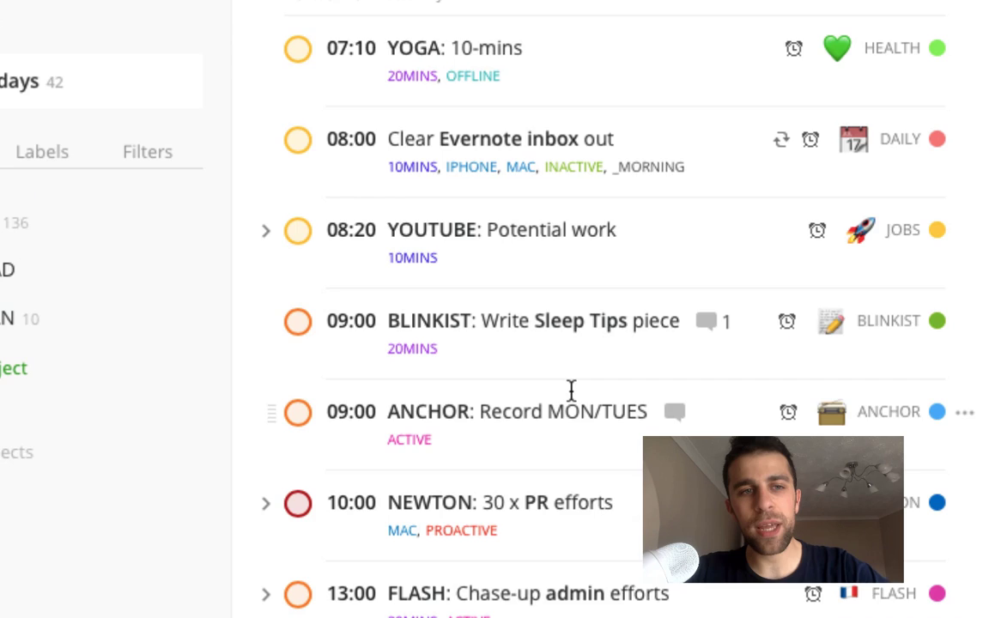
{"action": "scroll", "coordinate": [502, 417], "scroll_direction": "down", "scroll_amount": 3}
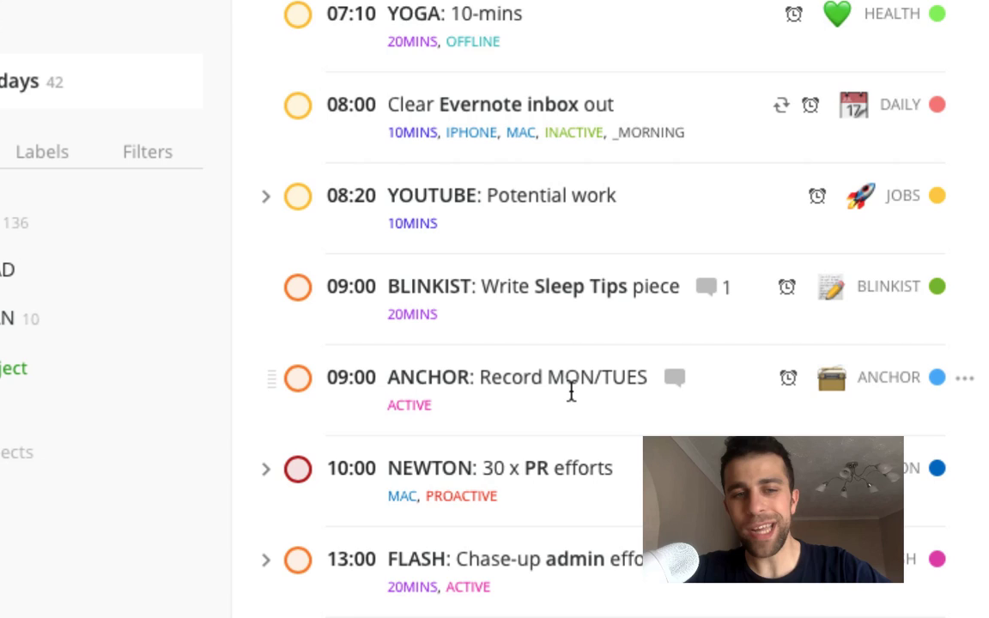
{"action": "scroll", "coordinate": [571, 393], "scroll_direction": "up", "scroll_amount": 3}
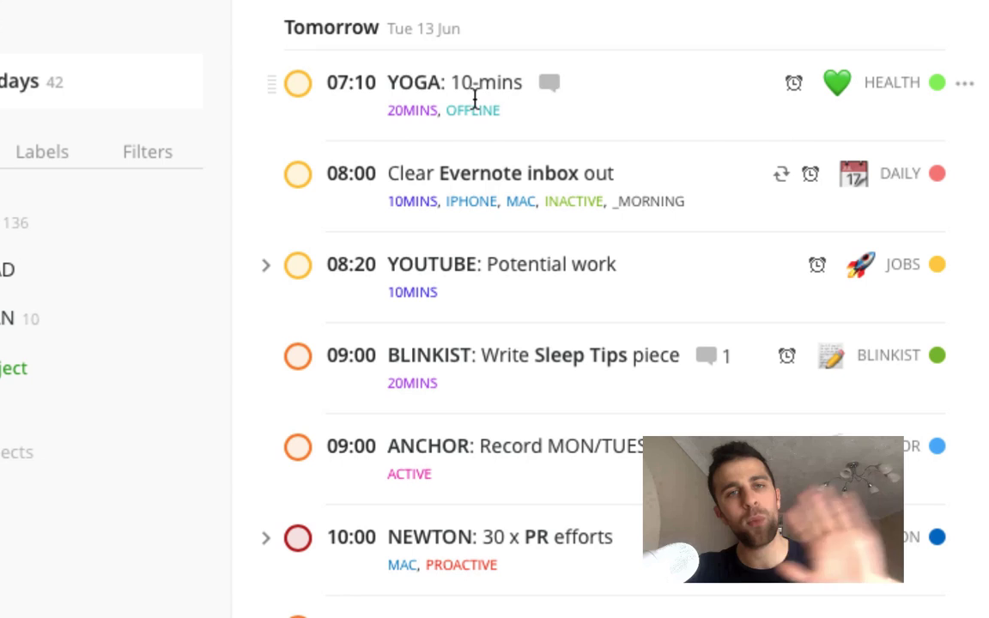
{"action": "scroll", "coordinate": [478, 251], "scroll_direction": "down", "scroll_amount": 1}
{"action": "scroll", "coordinate": [478, 251], "scroll_direction": "down", "scroll_amount": 5}
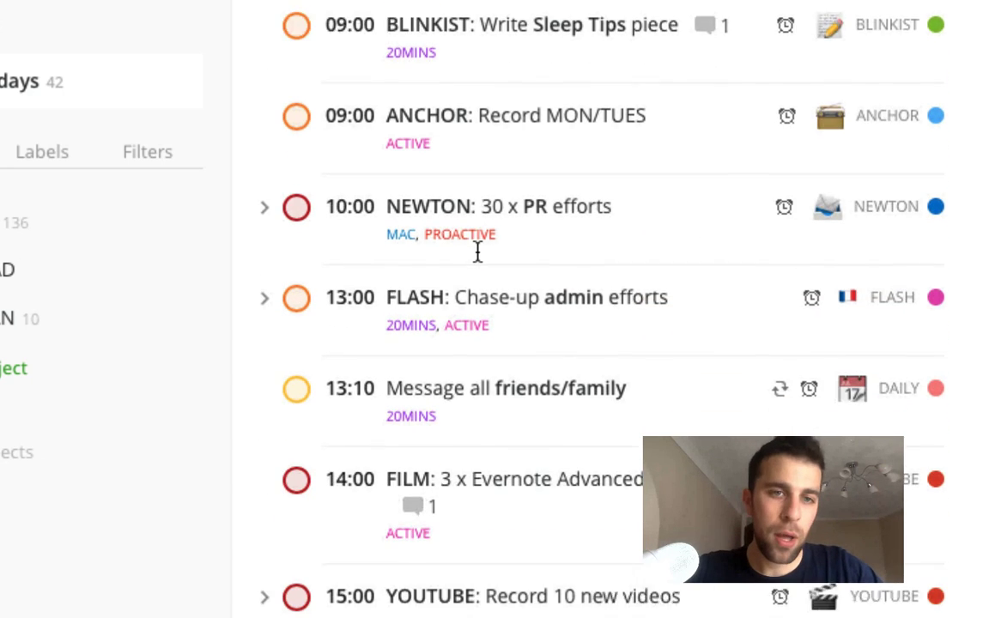
{"action": "scroll", "coordinate": [476, 253], "scroll_direction": "down", "scroll_amount": 1}
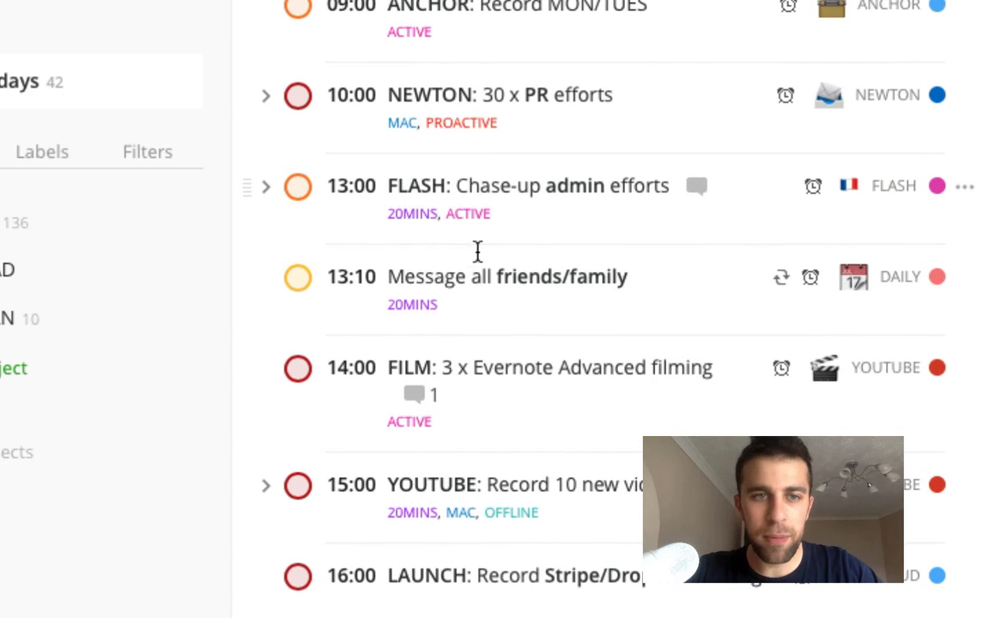
{"action": "scroll", "coordinate": [425, 393], "scroll_direction": "down", "scroll_amount": 8}
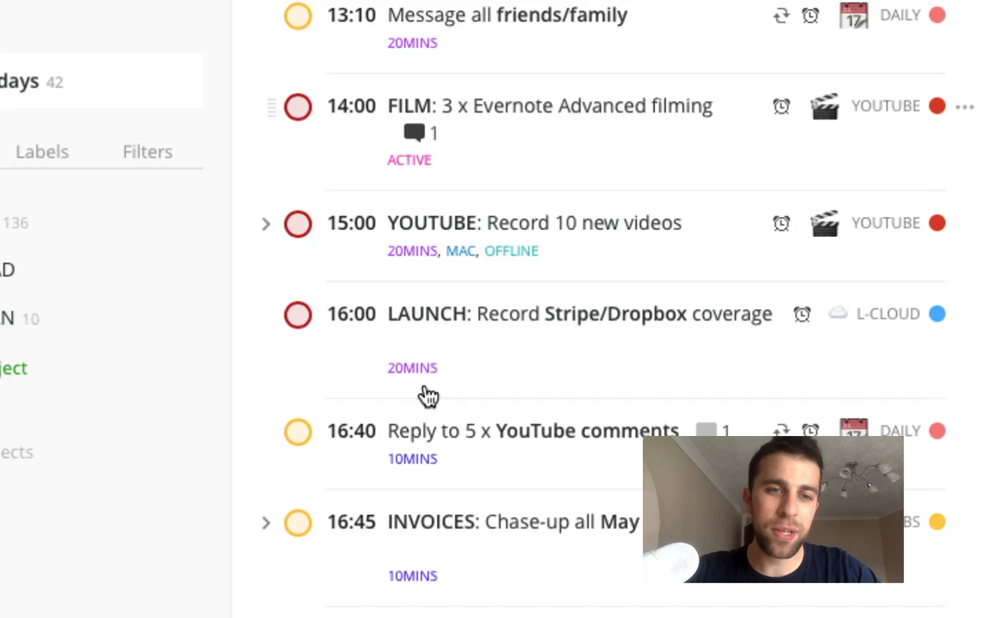
{"action": "scroll", "coordinate": [430, 395], "scroll_direction": "down", "scroll_amount": 1}
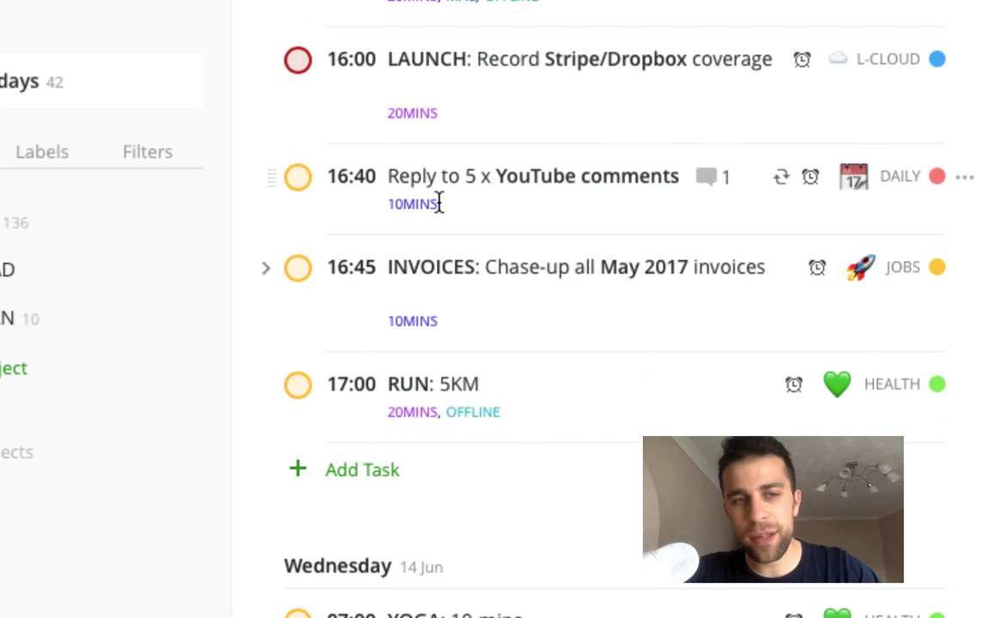
{"action": "scroll", "coordinate": [481, 472], "scroll_direction": "down", "scroll_amount": 3}
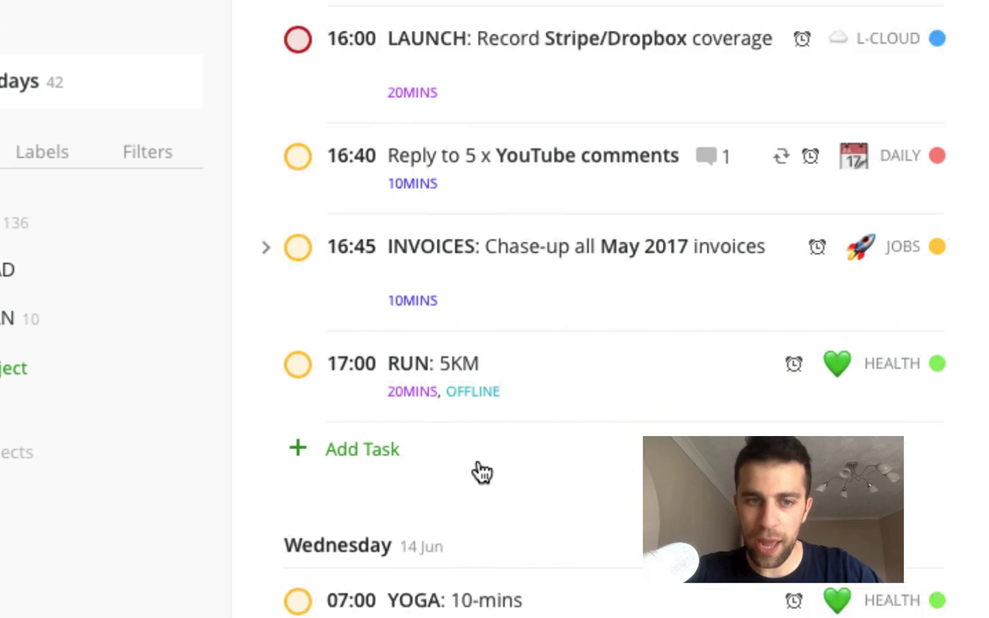
{"action": "scroll", "coordinate": [479, 463], "scroll_direction": "up", "scroll_amount": 15}
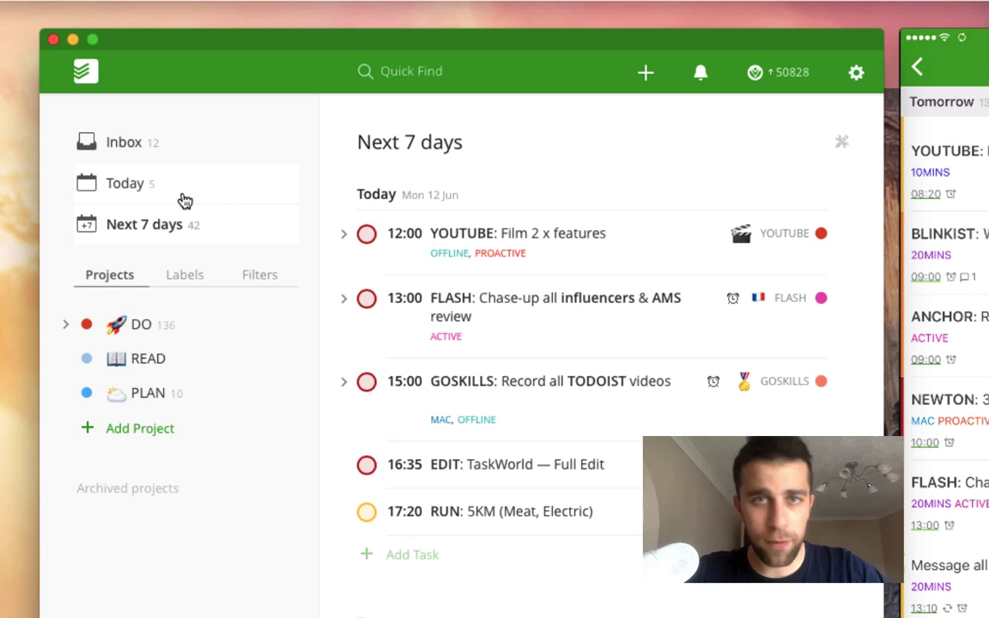
- Switch to the Today list showing Mon 12 Jun's five tasks, 12:00 YOUTUBE to 17:20 RUN
{"action": "left_click", "coordinate": [182, 199]}
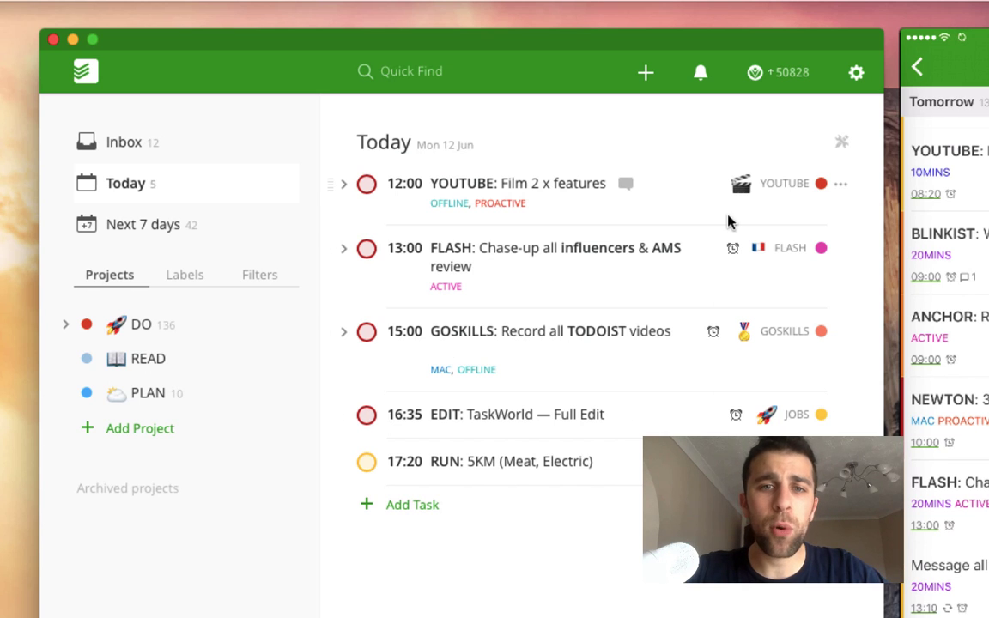
- Change the 'YOUTUBE: Film 2 x features' due time from 12:00 to today at 11:50am
{"action": "left_click", "coordinate": [711, 189]}
{"action": "left_click", "coordinate": [796, 189]}
{"action": "type", "text": "tod"}
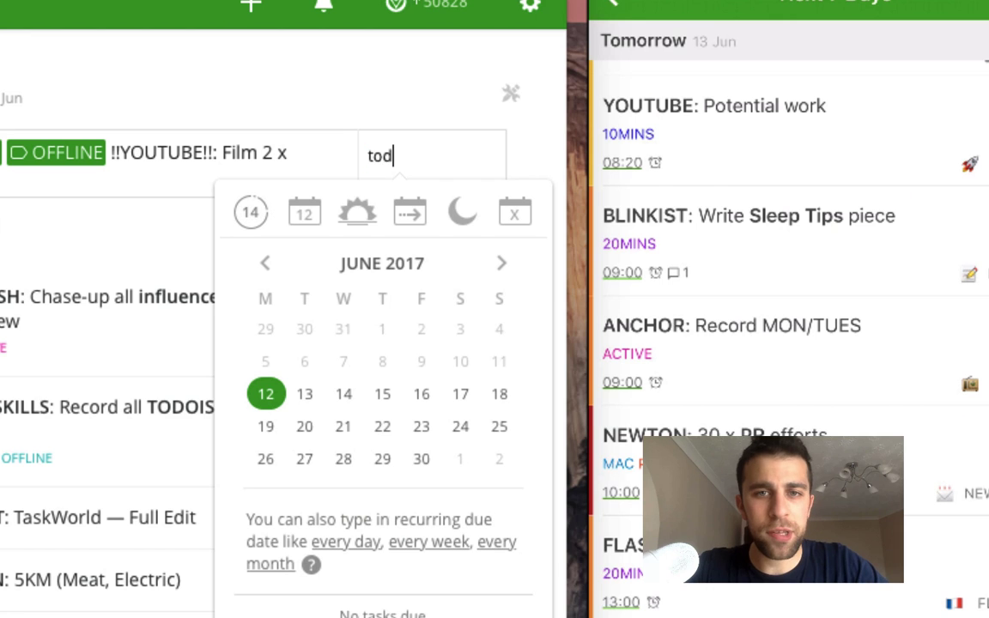
{"action": "type", "text": " at 11"}
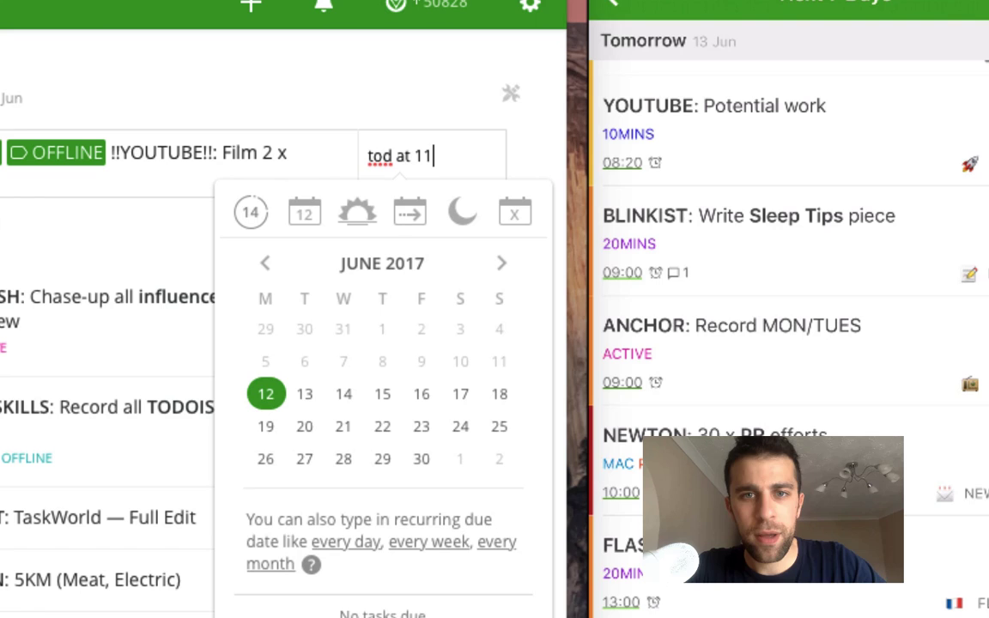
{"action": "type", "text": ":50am"}
{"action": "key", "text": "Return"}
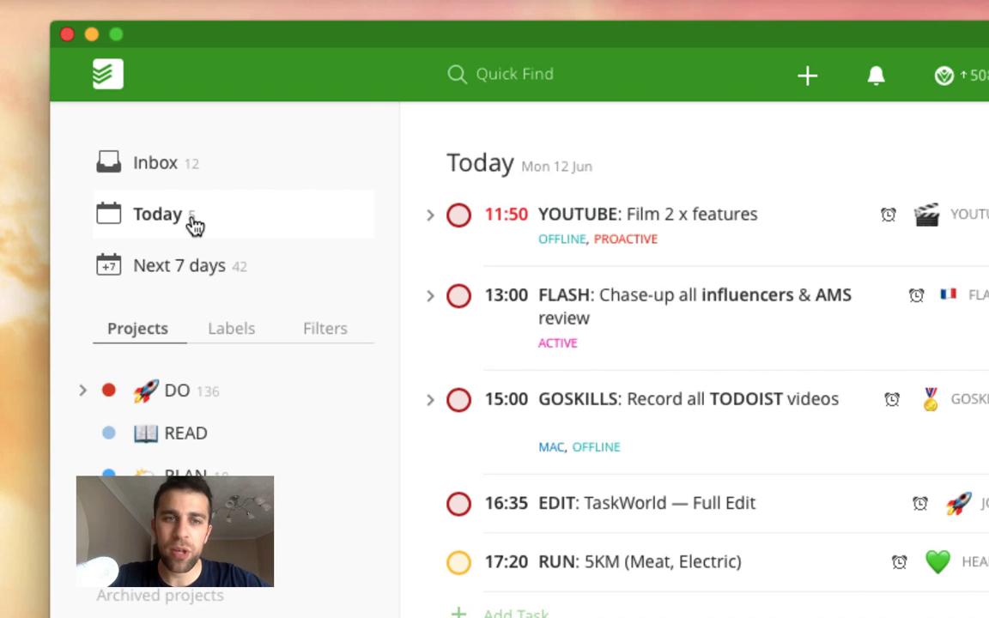
{"action": "left_click", "coordinate": [959, 225]}
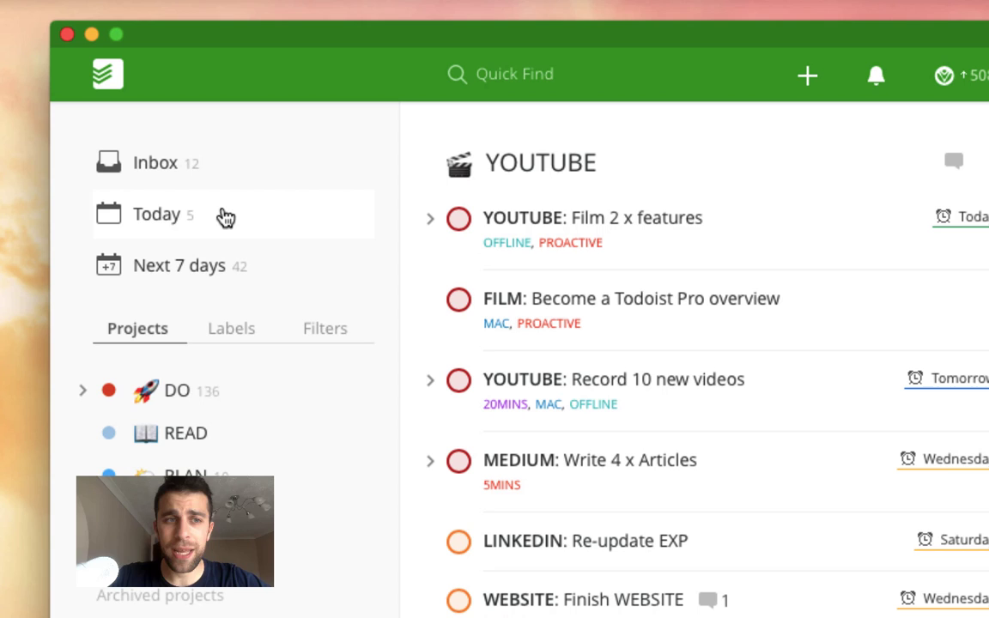
{"action": "left_click", "coordinate": [188, 212]}
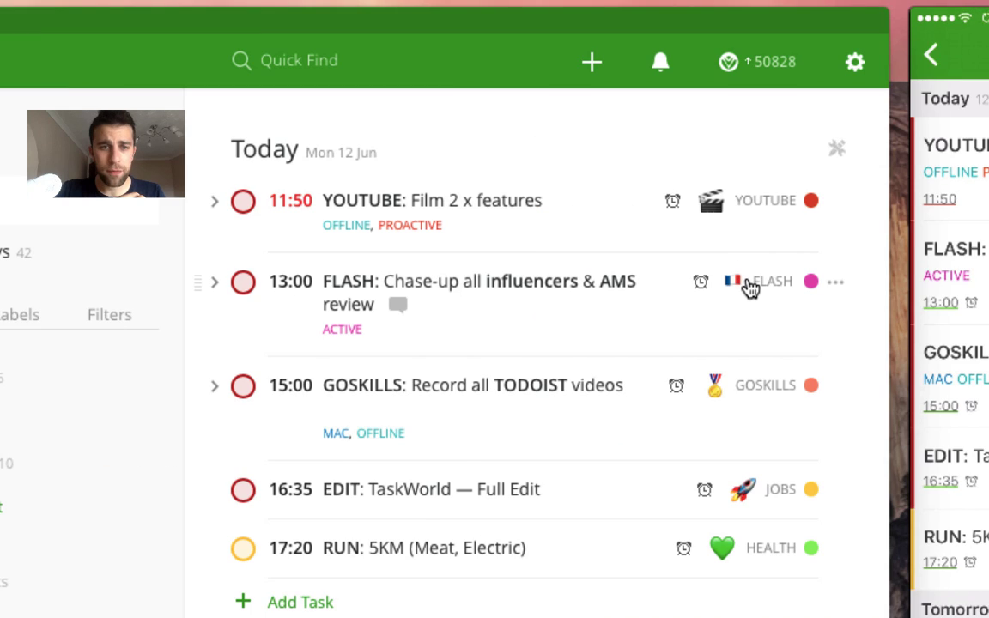
{"action": "left_click", "coordinate": [976, 296]}
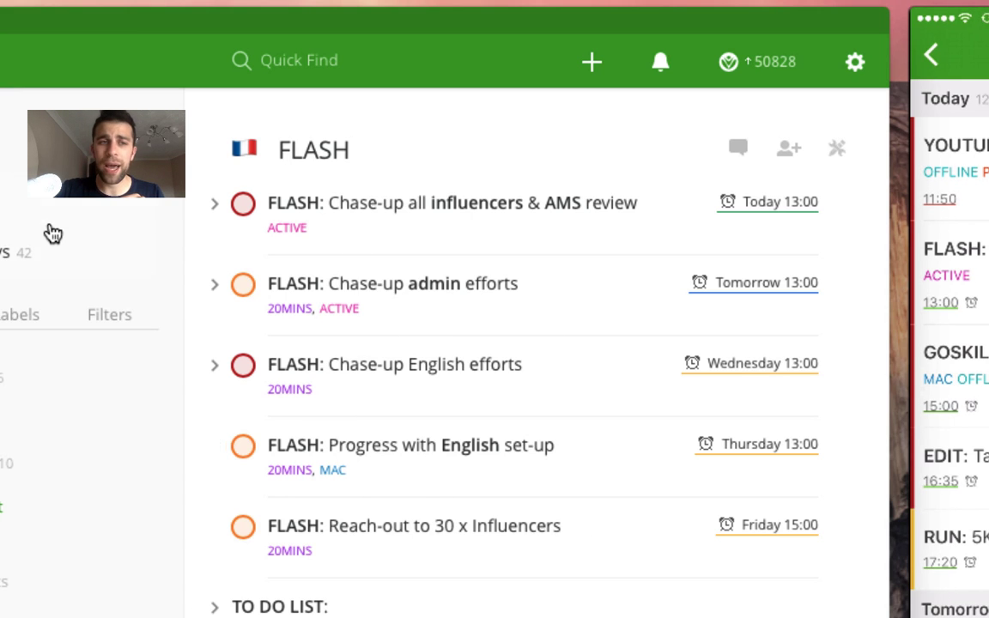
{"action": "left_click", "coordinate": [45, 209]}
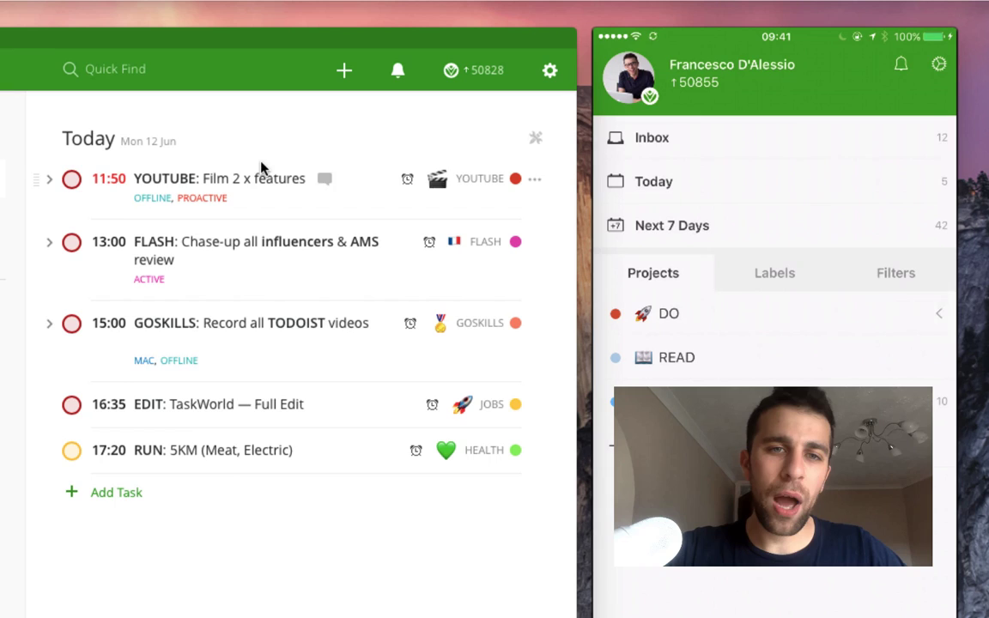
{"action": "left_click", "coordinate": [490, 200]}
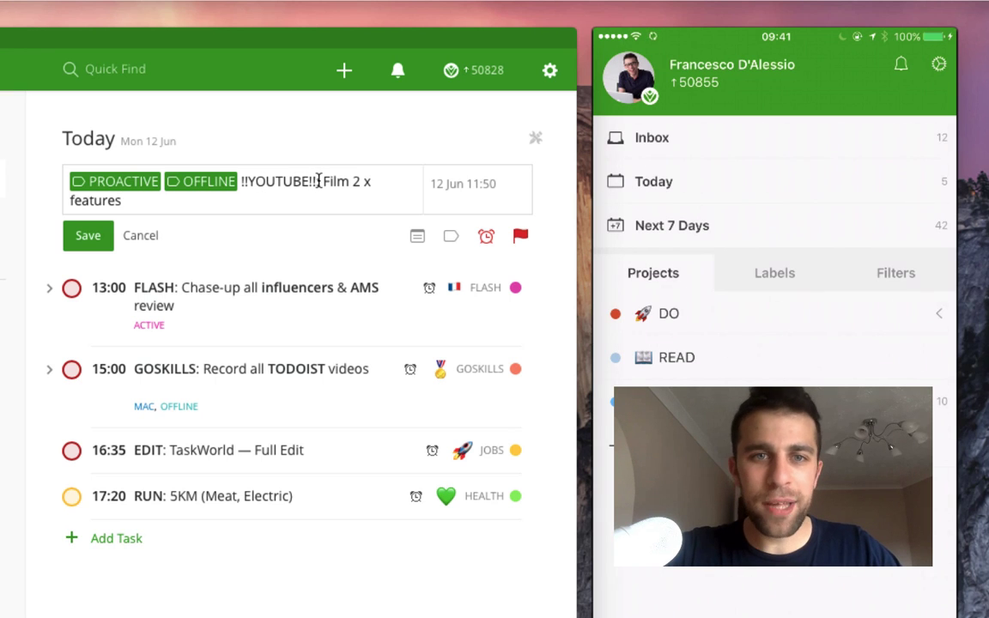
{"action": "left_click", "coordinate": [110, 225]}
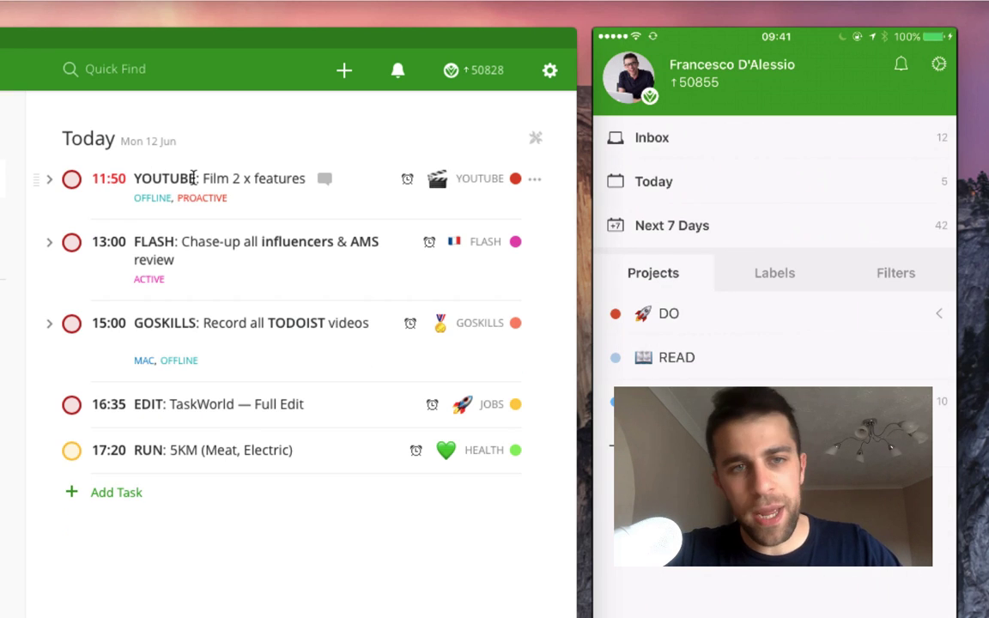